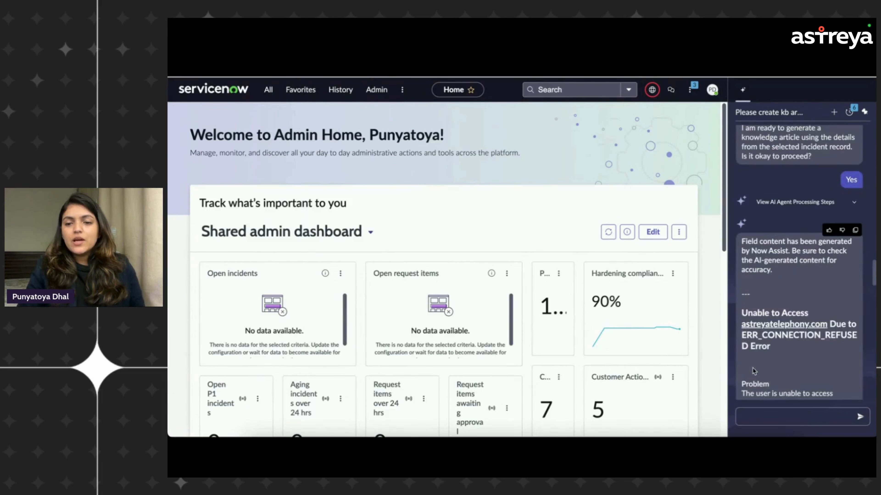
Read the generated draft article on the astreyatelephony.com connection error, covering the problem, root cause and steps to resolve.
scroll(793, 372, down, 7)
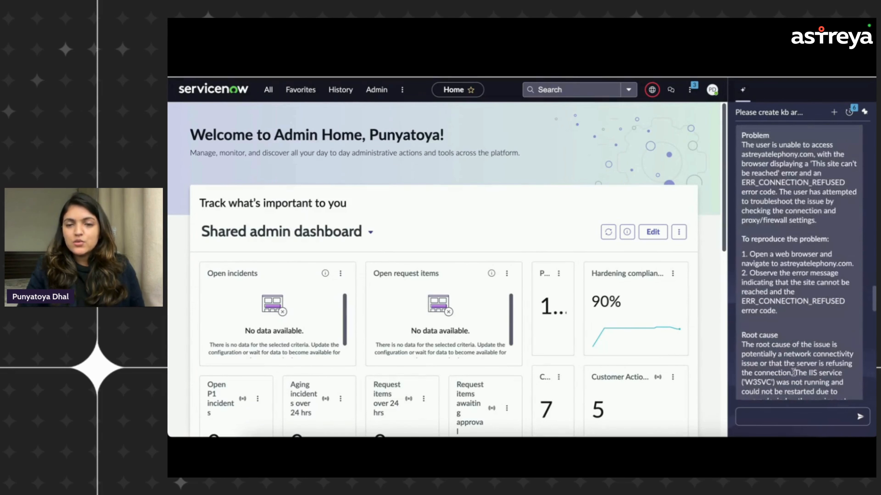
scroll(793, 372, down, 5)
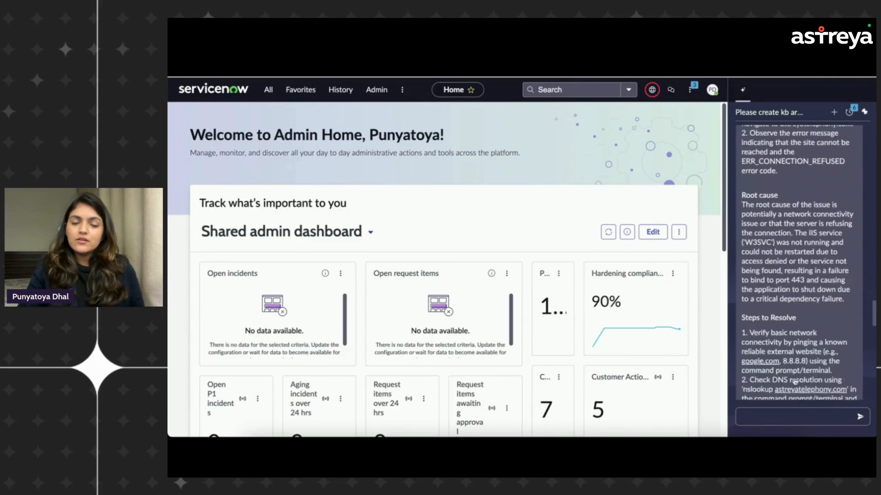
scroll(793, 381, down, 10)
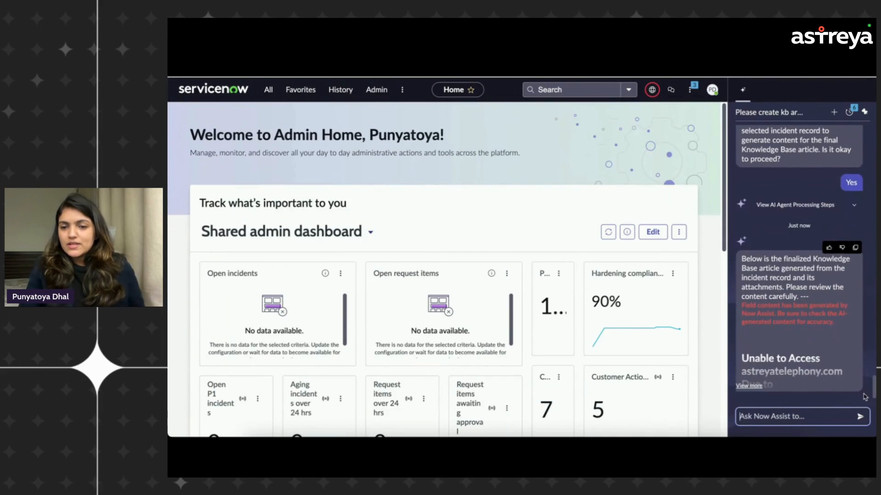
Expand the finalized Knowledge Base article in the assistant chat and review it from its title through Additional Insights and the closing question.
click(757, 386)
scroll(835, 394, down, 3)
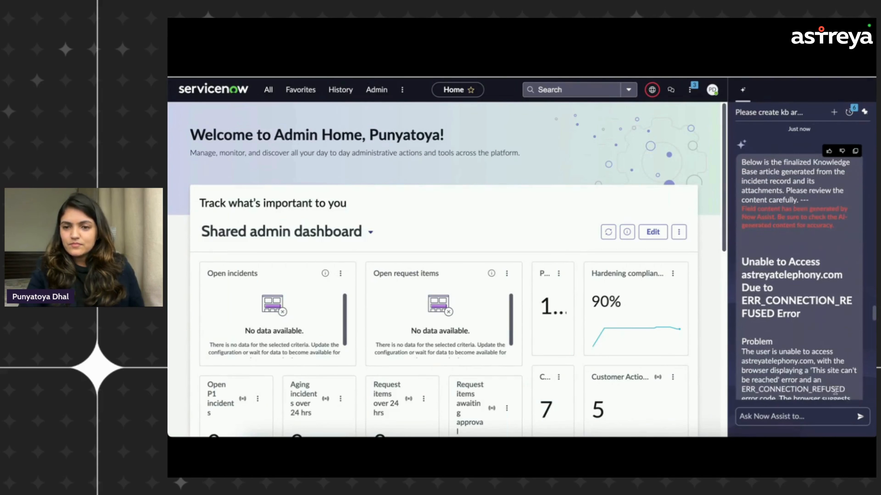
scroll(836, 392, down, 3)
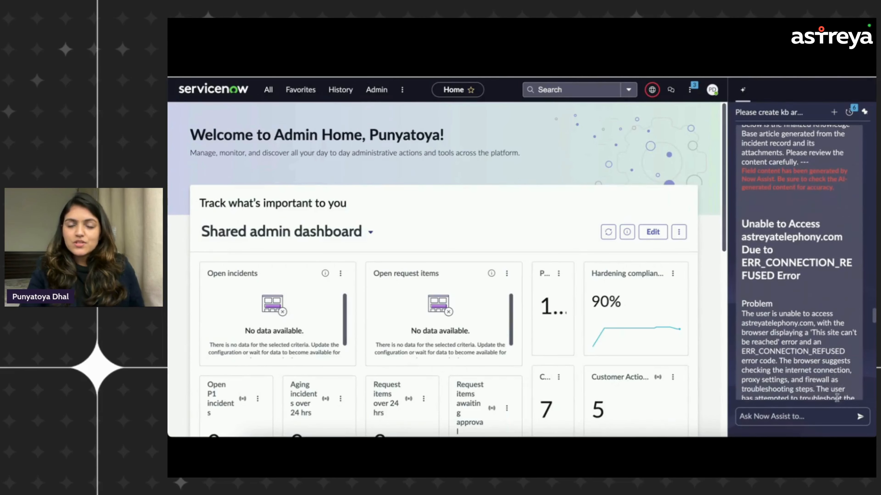
scroll(836, 397, down, 3)
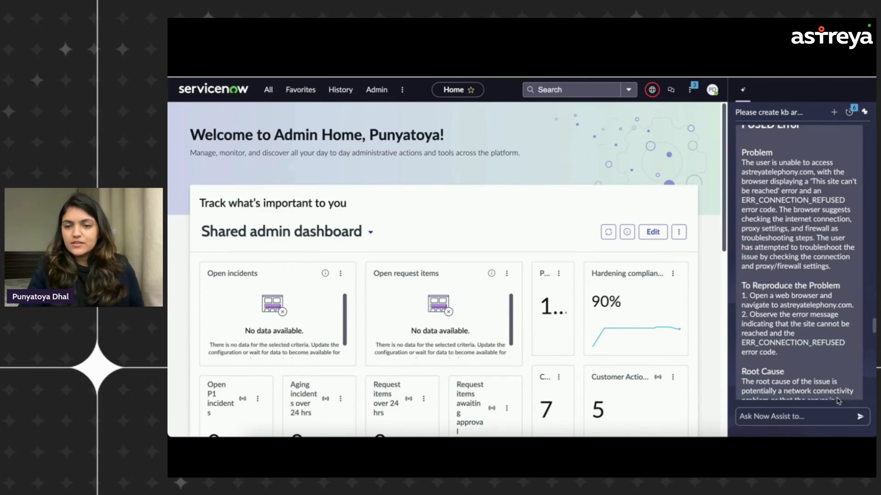
scroll(836, 397, down, 1)
scroll(836, 397, down, 5)
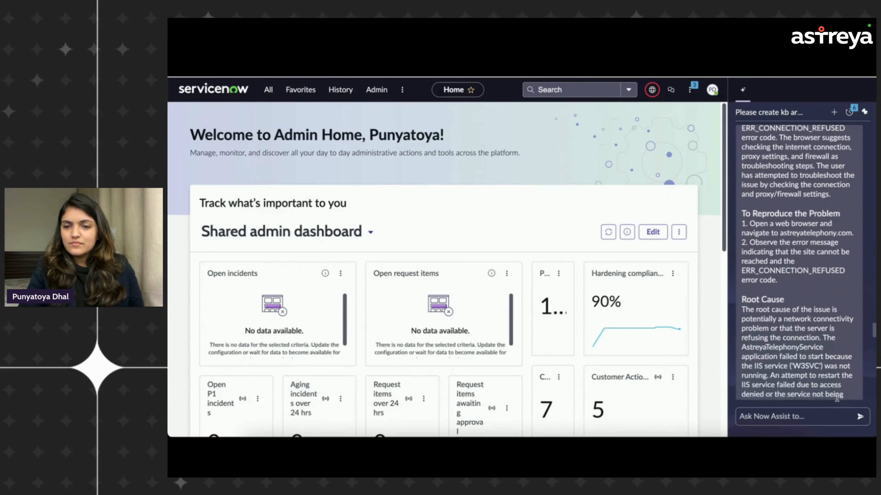
scroll(837, 398, down, 8)
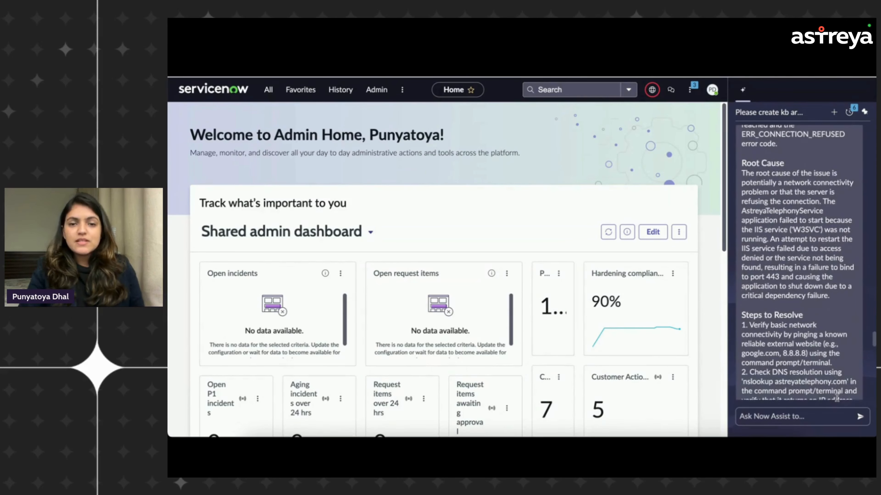
scroll(836, 398, down, 6)
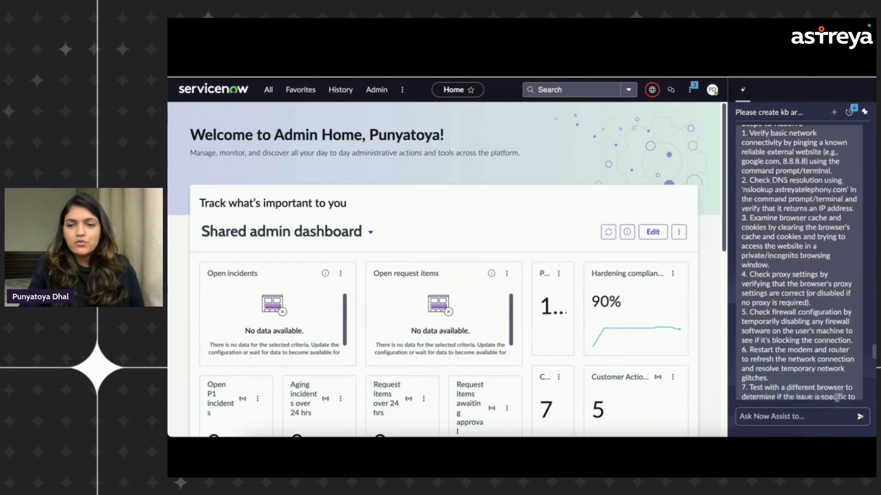
scroll(837, 397, down, 12)
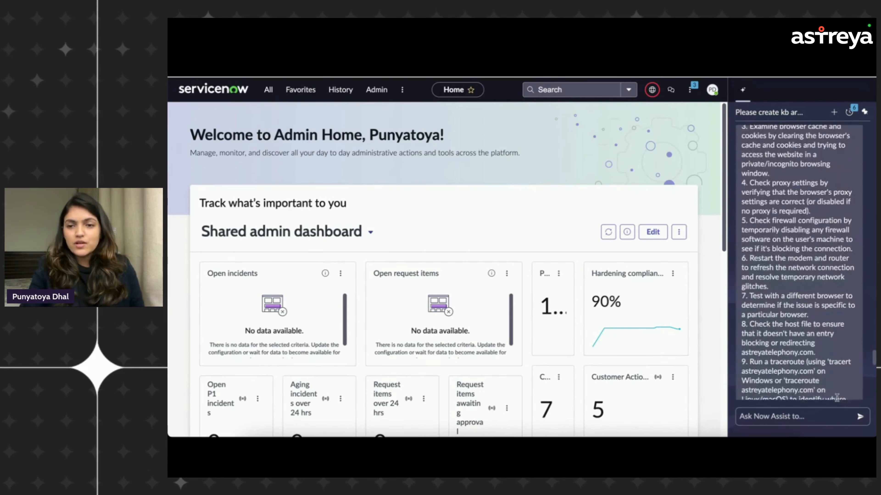
scroll(838, 402, down, 7)
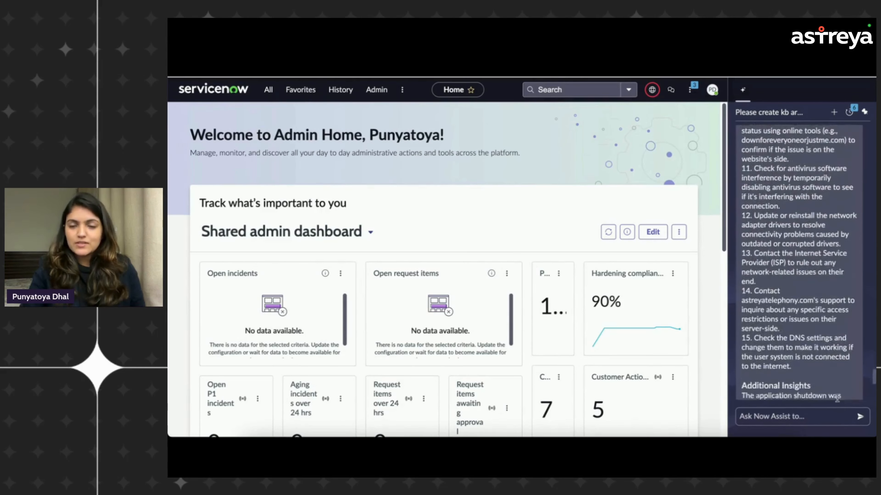
scroll(837, 399, down, 1)
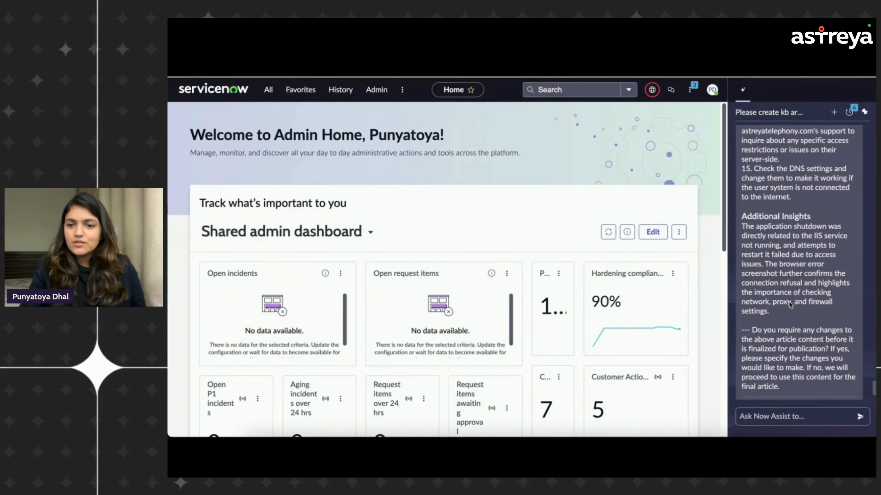
scroll(814, 359, down, 2)
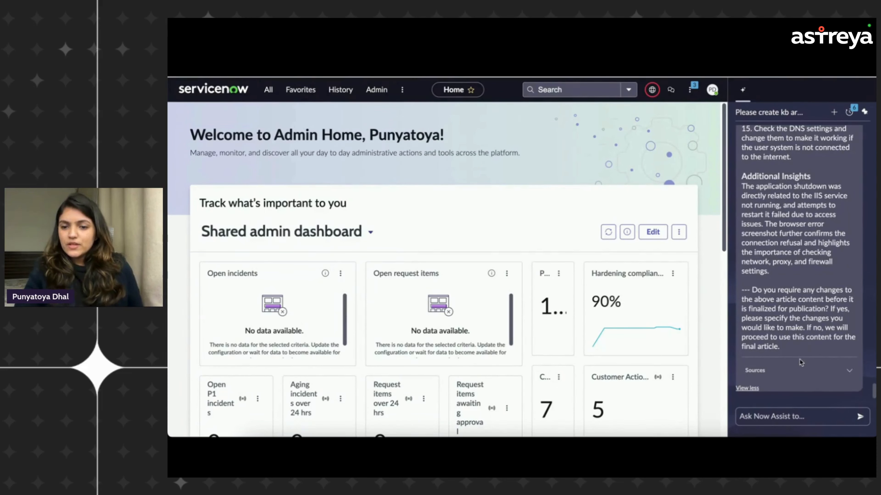
Reply "Yes" to the assistant to proceed with creating the article in the IT Knowledge Base.
click(790, 419)
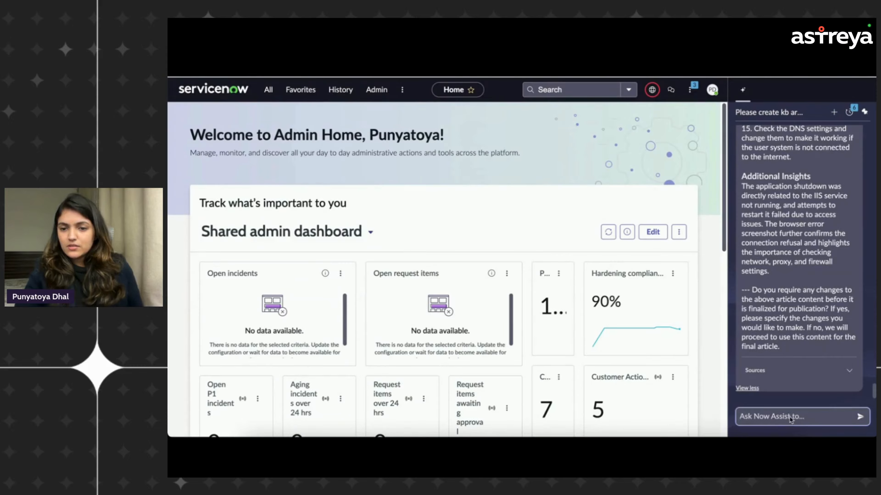
text(Yes)
key(Return)
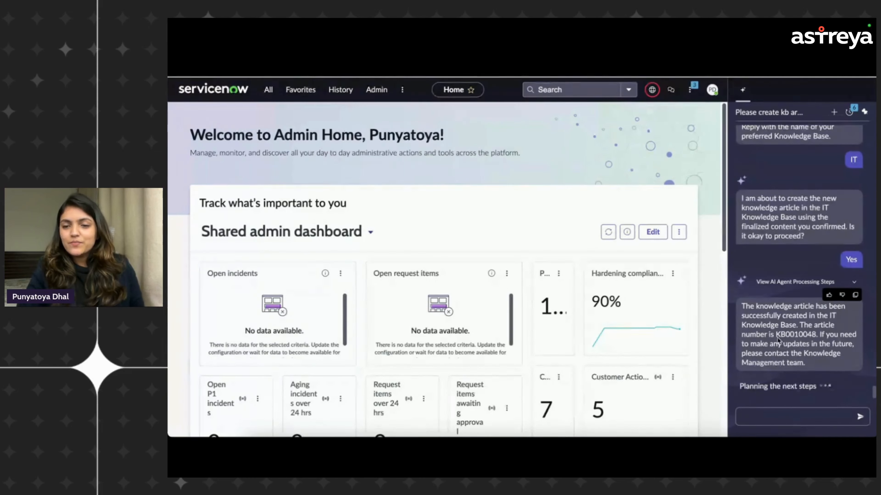
Copy the new article number KB0010048 from the chat, find it through the global search and open the article for review.
drag(776, 334, 816, 336)
right_click(815, 336)
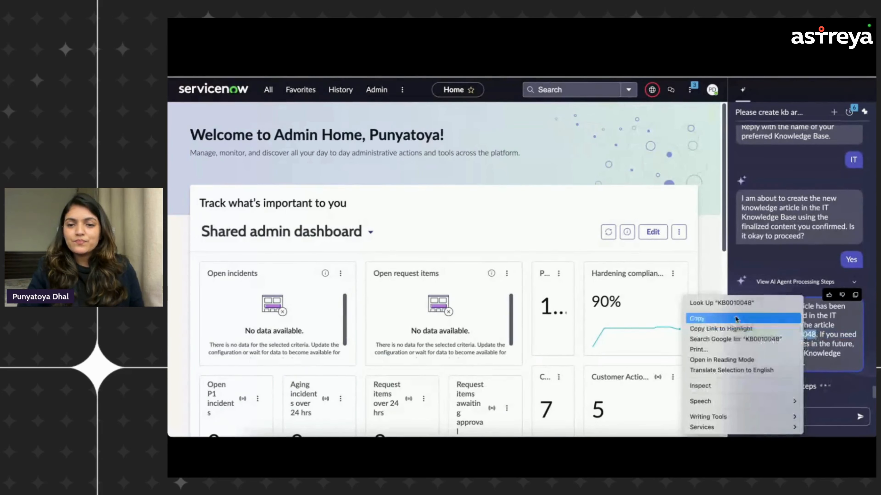
click(730, 320)
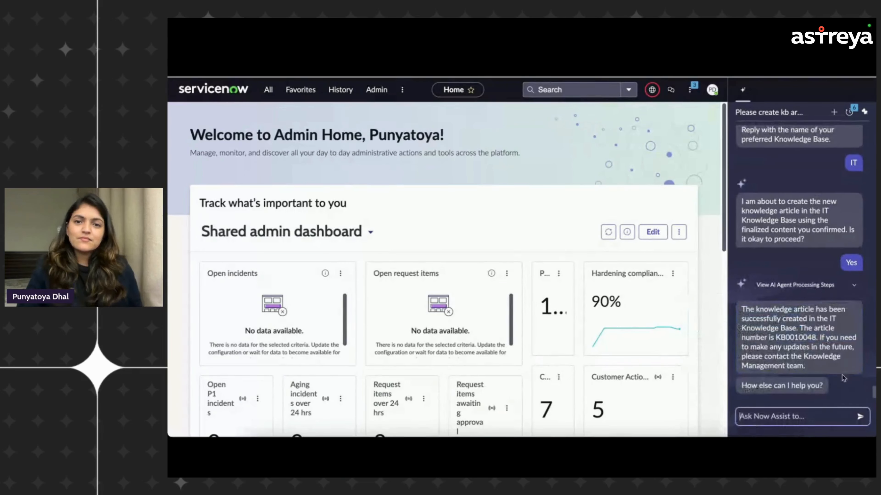
click(561, 89)
right_click(565, 90)
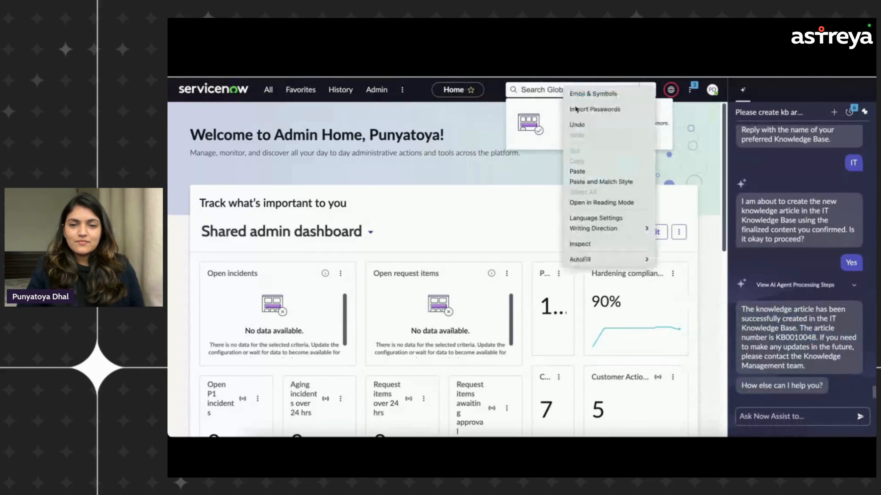
click(583, 172)
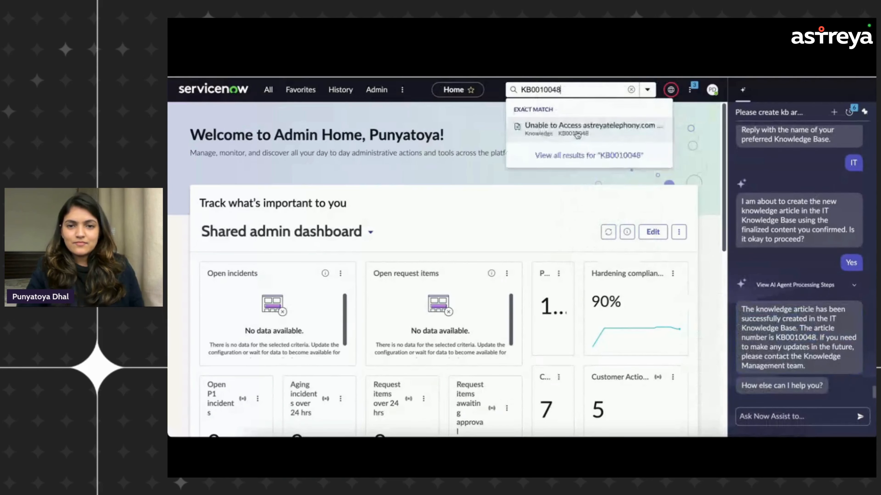
click(576, 130)
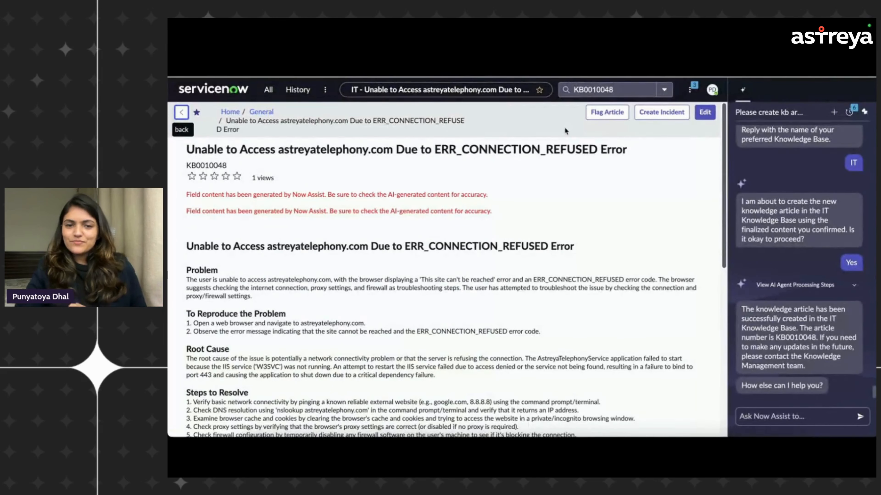
scroll(394, 314, down, 1)
scroll(395, 315, down, 2)
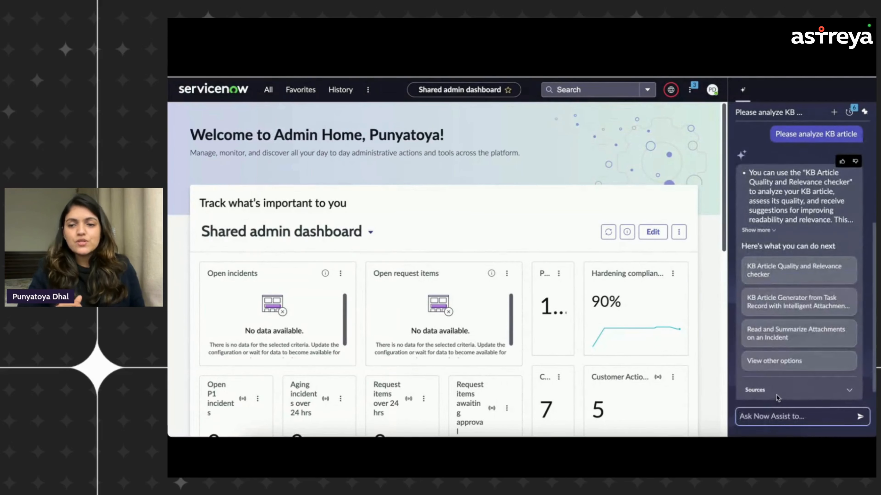
Run the KB Article Quality and Relevance checker on KB0010001 and approve the permission check with "Yes".
click(775, 272)
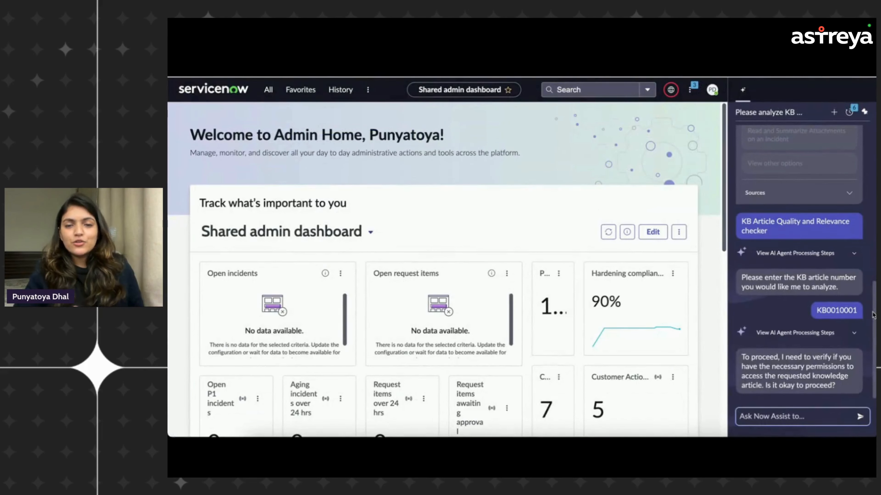
click(814, 421)
text(Yes)
key(Return)
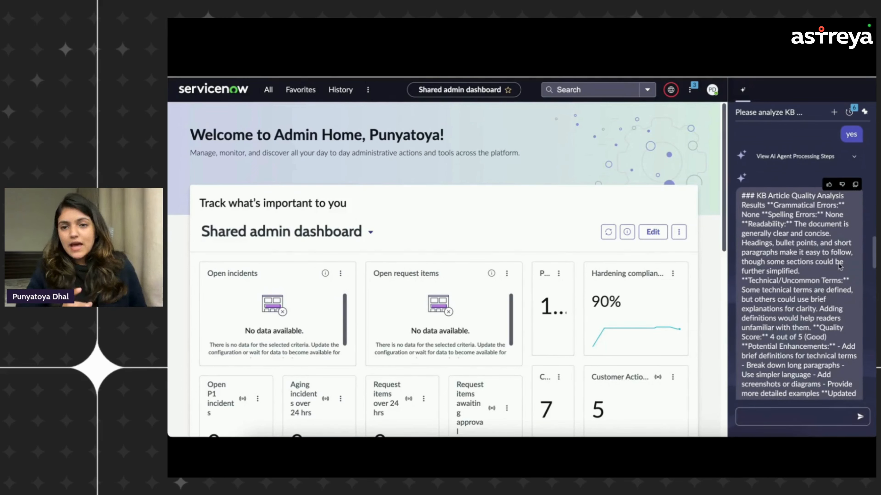
Examine the quality analysis results: quality score, potential enhancements, spelling and grammatical errors, readability and technical terms.
scroll(818, 329, down, 2)
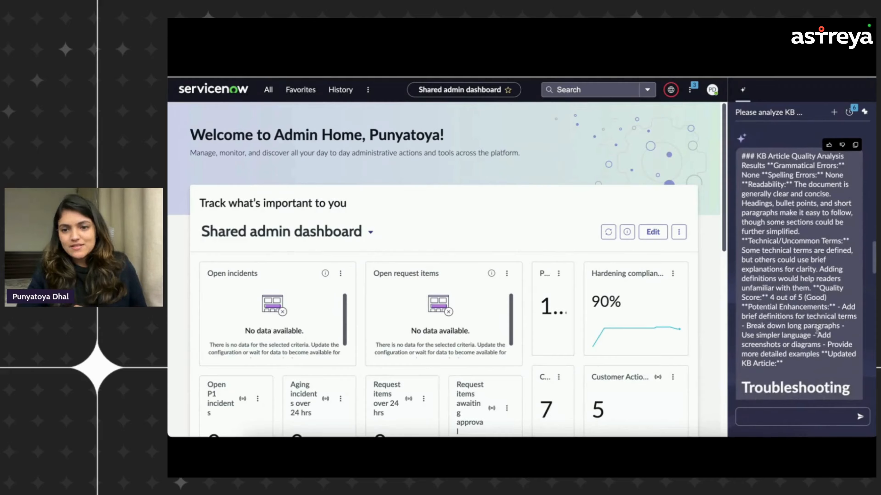
scroll(818, 332, down, 2)
scroll(817, 331, down, 2)
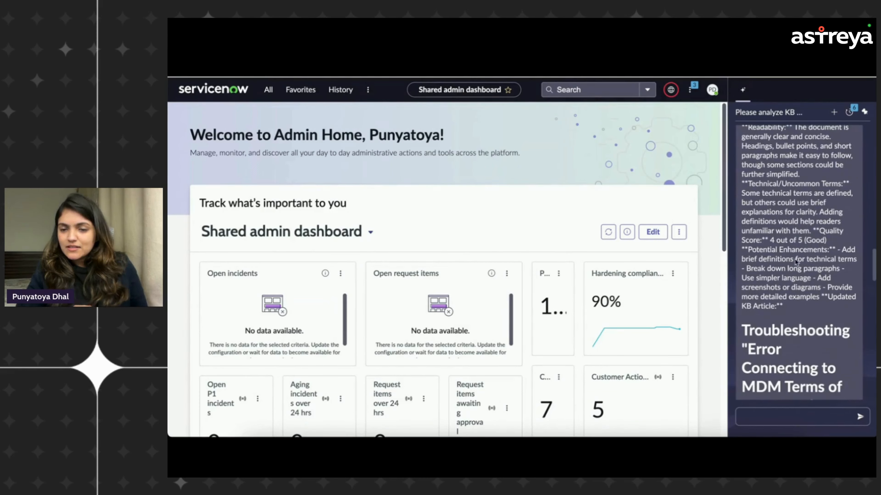
drag(813, 231, 829, 242)
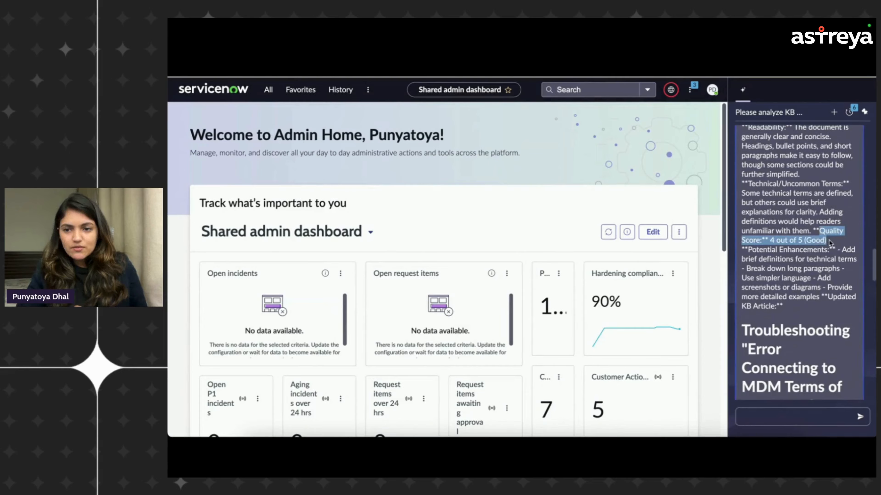
drag(748, 250, 829, 253)
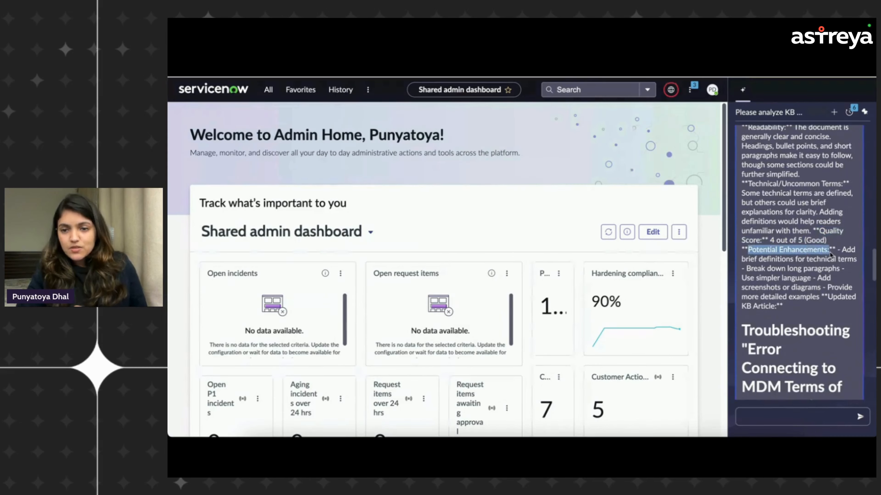
scroll(783, 194, up, 2)
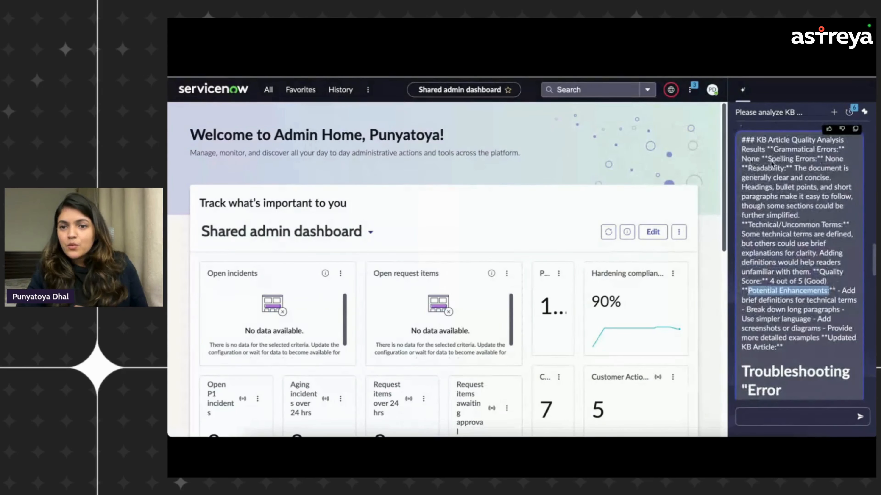
drag(768, 159, 816, 159)
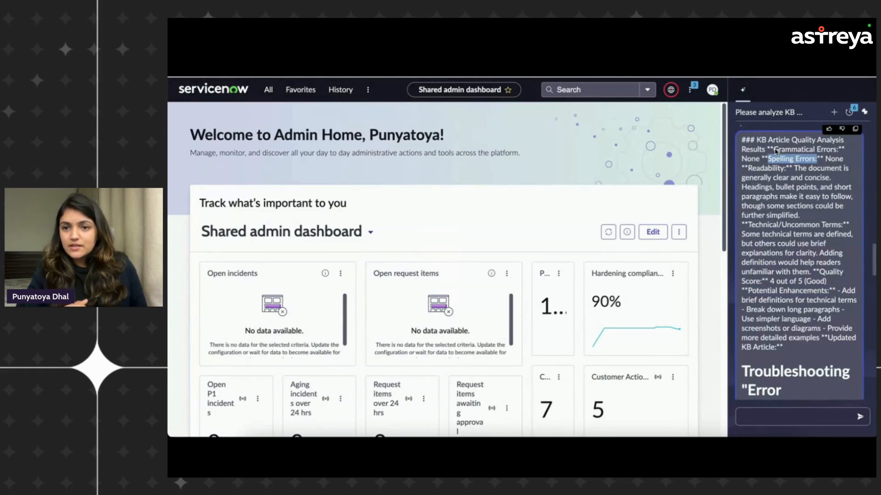
drag(774, 149, 839, 153)
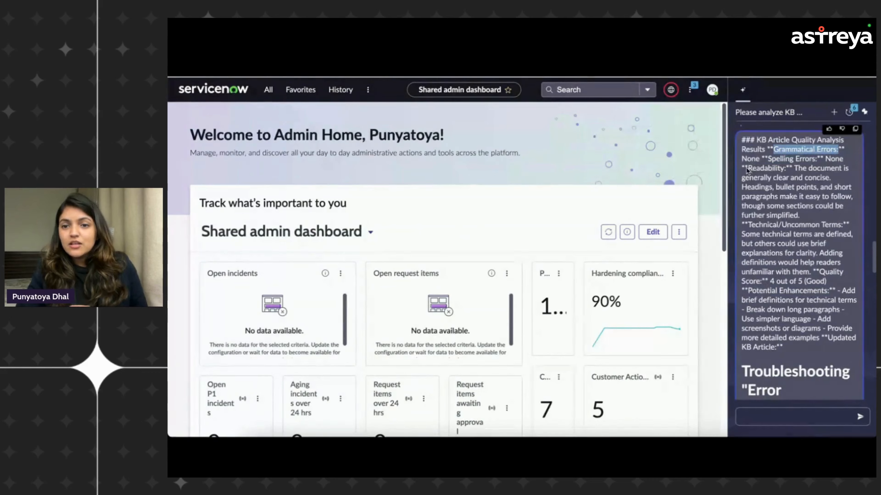
drag(746, 170, 787, 171)
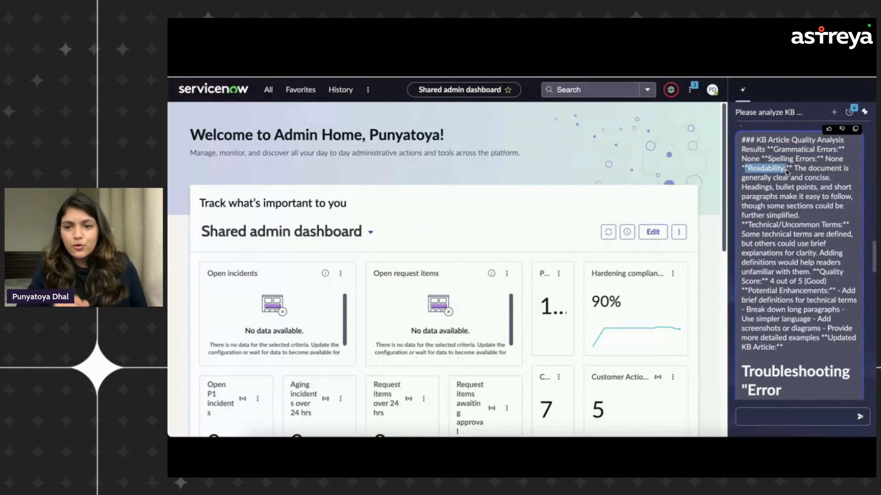
drag(747, 226, 840, 228)
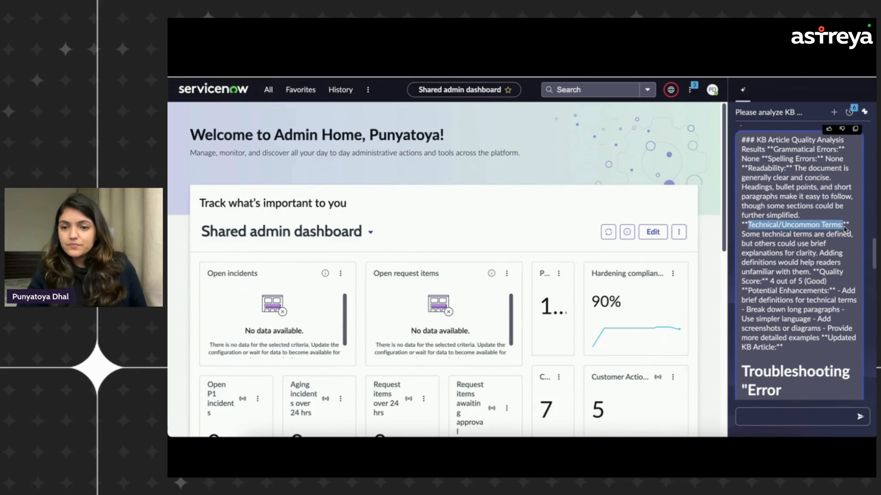
Read through the updated KB article that follows the quality analysis, including its Root Cause section.
scroll(828, 317, down, 5)
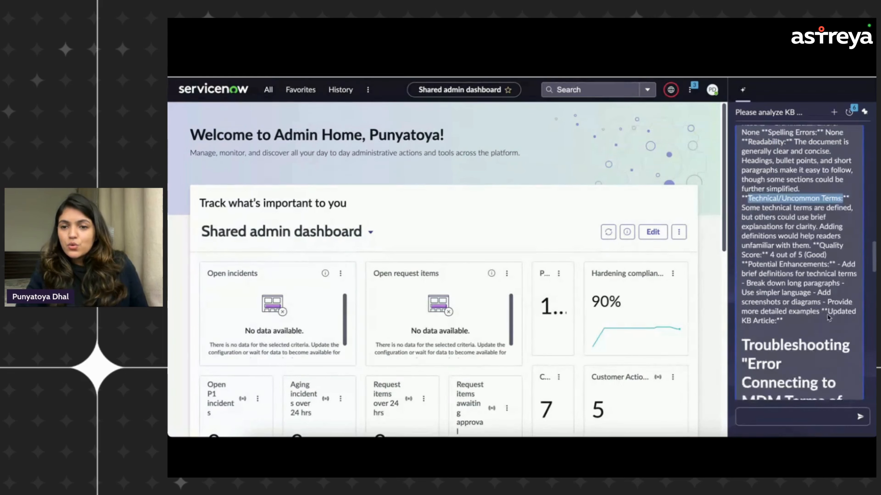
scroll(828, 318, down, 10)
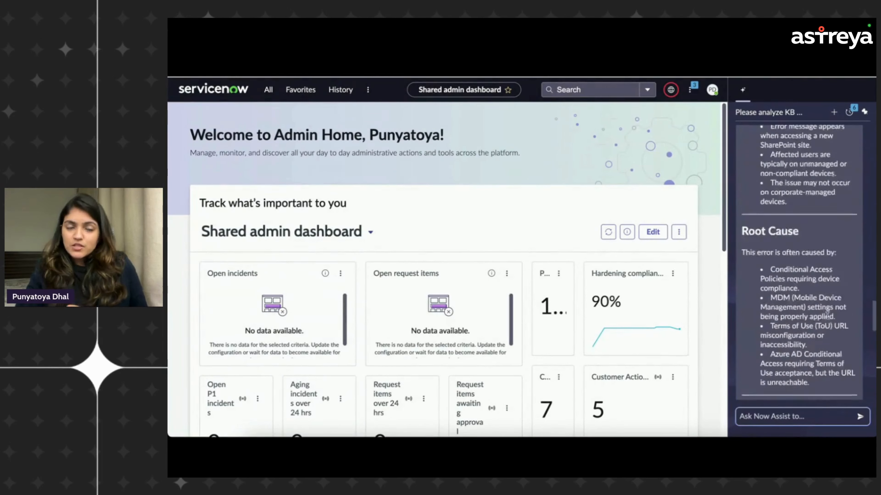
scroll(827, 318, down, 10)
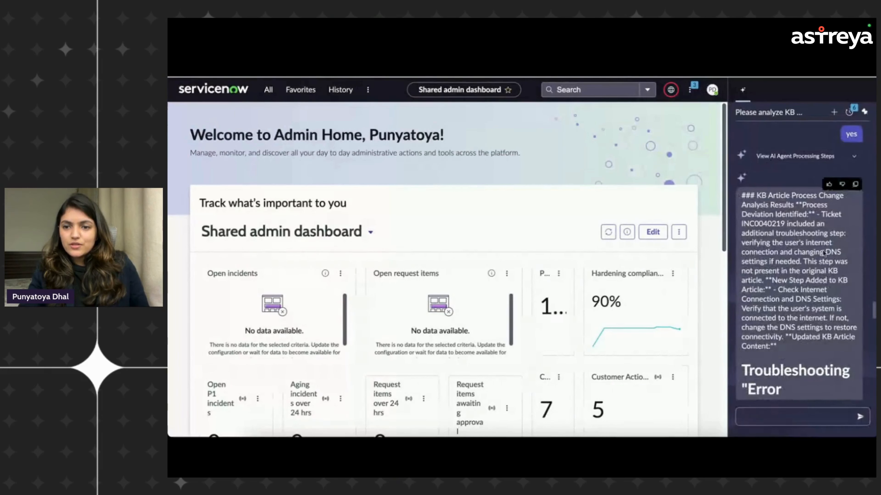
Review the process change analysis and the updated article's internet connection and DNS settings section, and approve the knowledge article update with "Yes".
drag(821, 215, 786, 371)
click(776, 286)
scroll(785, 372, down, 10)
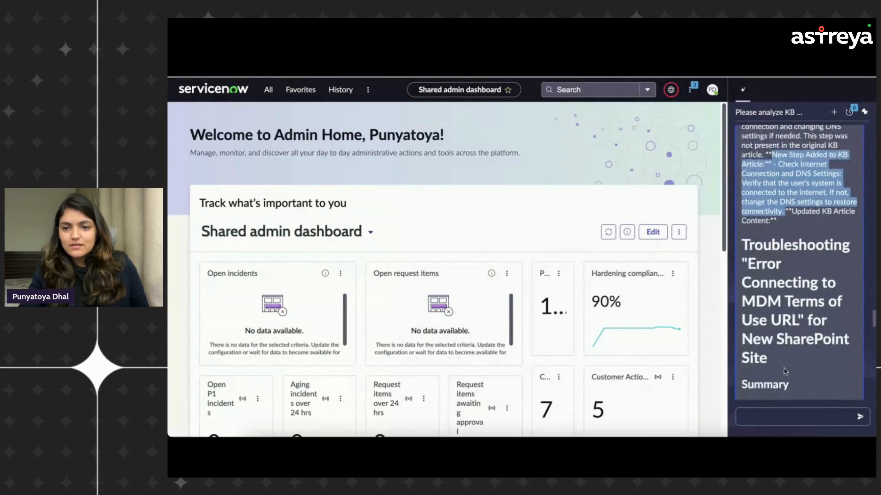
scroll(794, 377, down, 8)
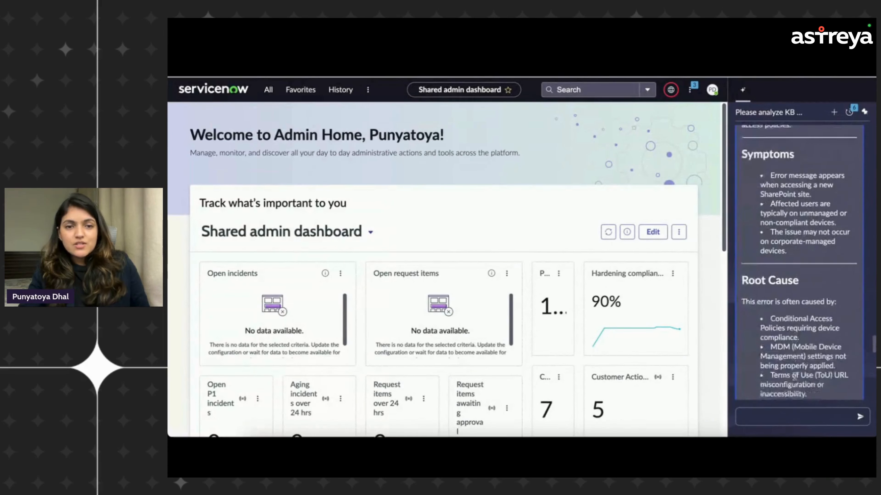
scroll(796, 380, down, 8)
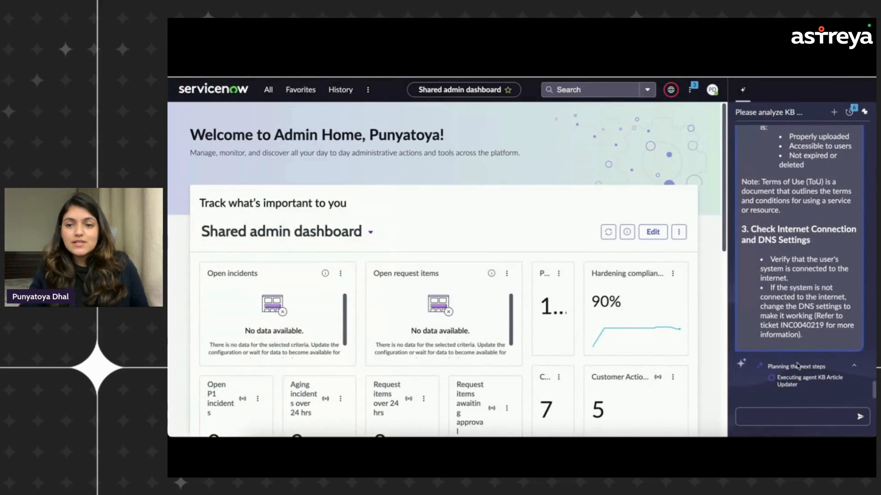
drag(771, 290, 811, 336)
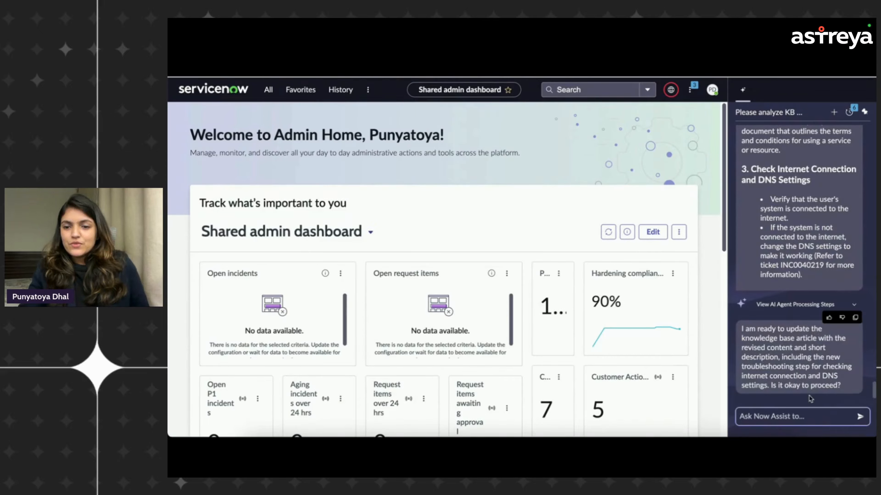
text(Yes)
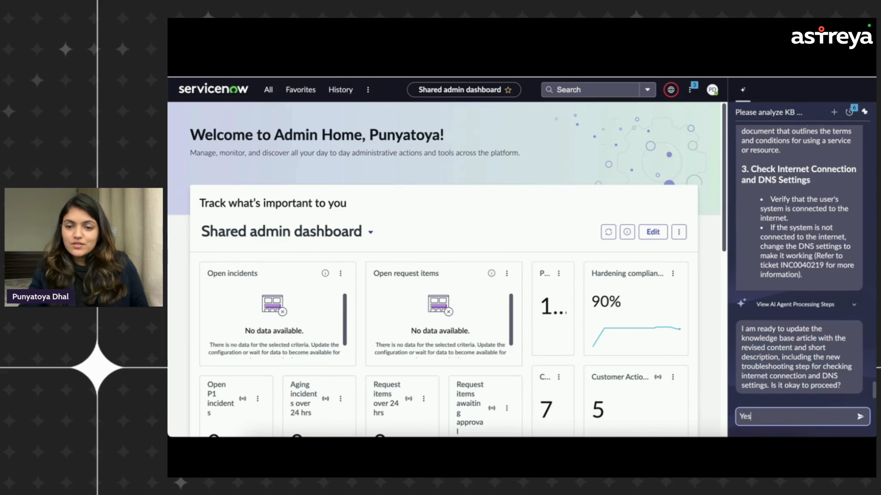
key(Return)
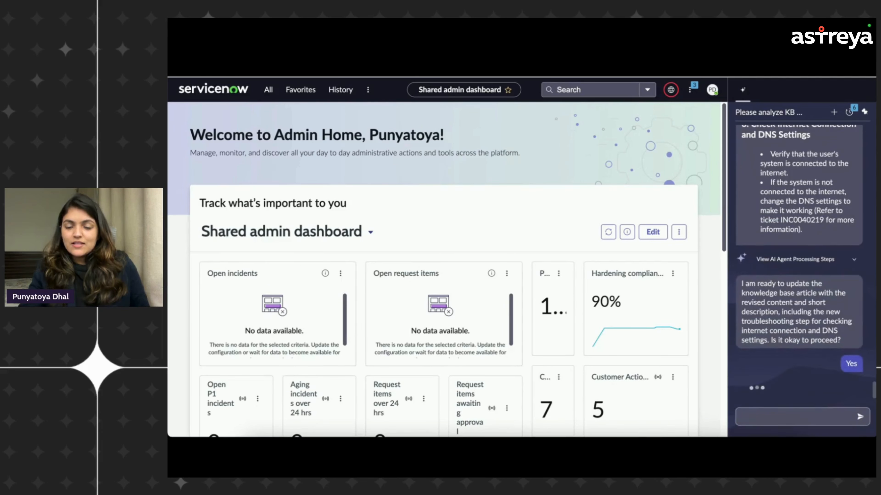